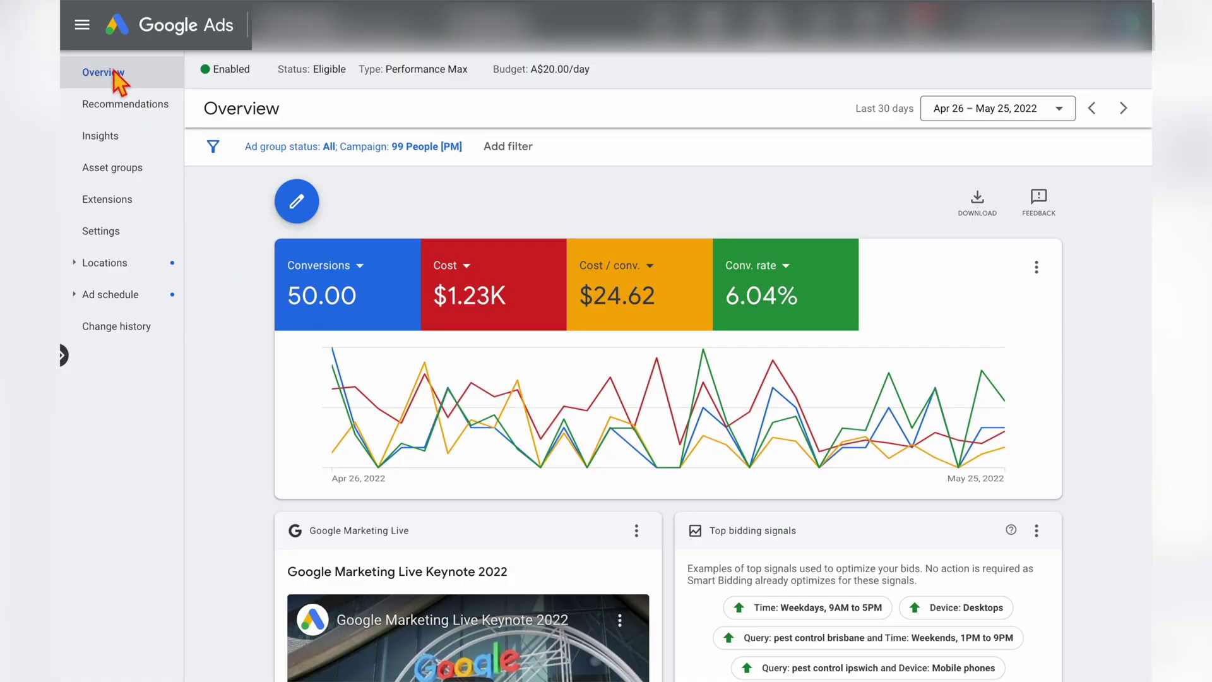
# - Go to the campaign's Insights page and scroll down to the Consumer spotlight search categories
pyautogui.click(115, 145)
pyautogui.scroll(-5, 383, 316)
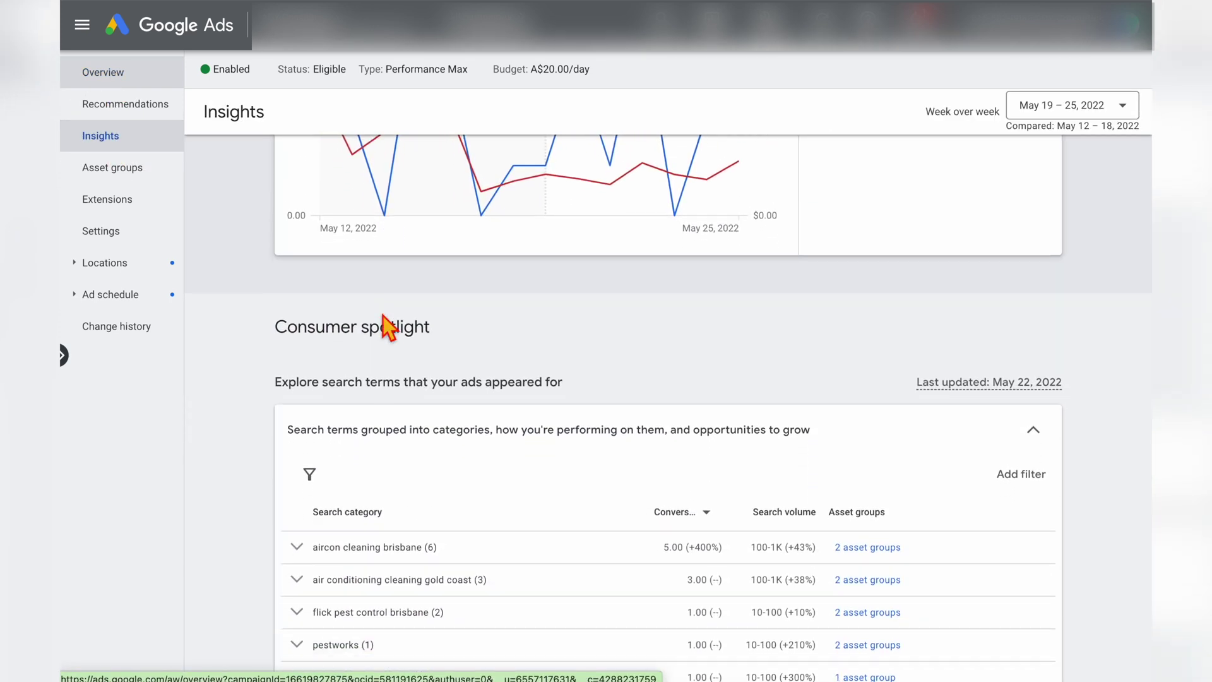
pyautogui.moveTo(276, 319); pyautogui.dragTo(580, 327)
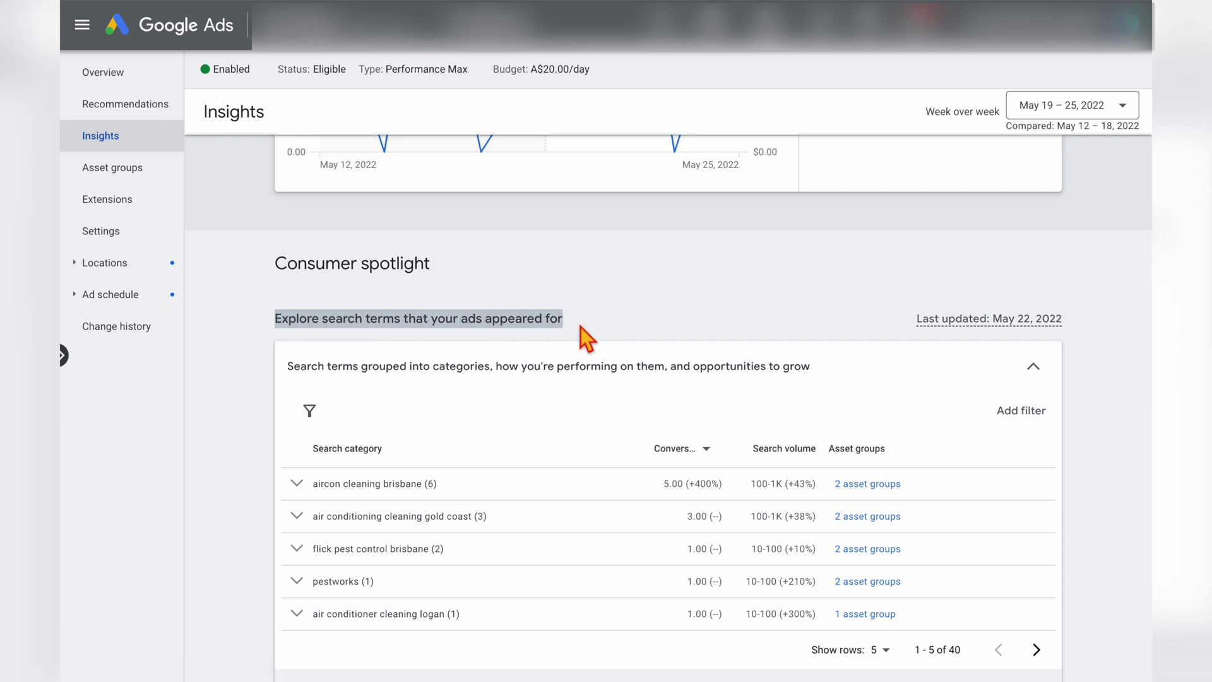
pyautogui.scroll(-2, 580, 335)
# - Switch the search-category metric column to Clicks, then back to Conversions
pyautogui.click(710, 353)
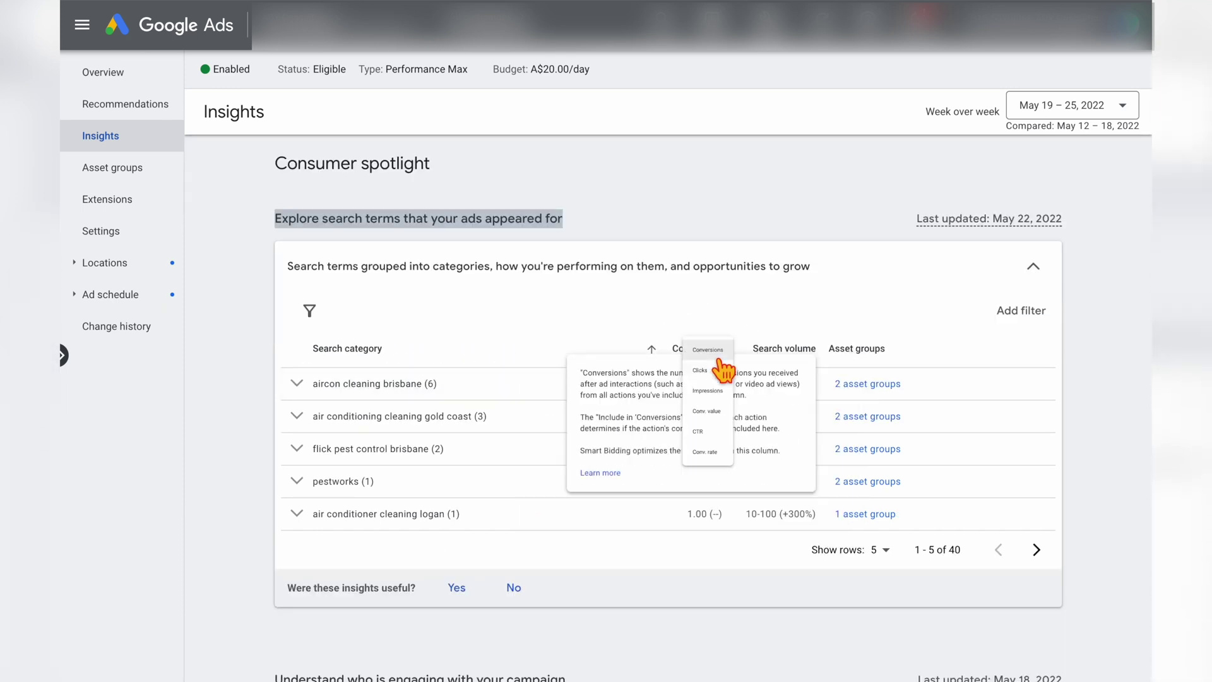
pyautogui.click(699, 402)
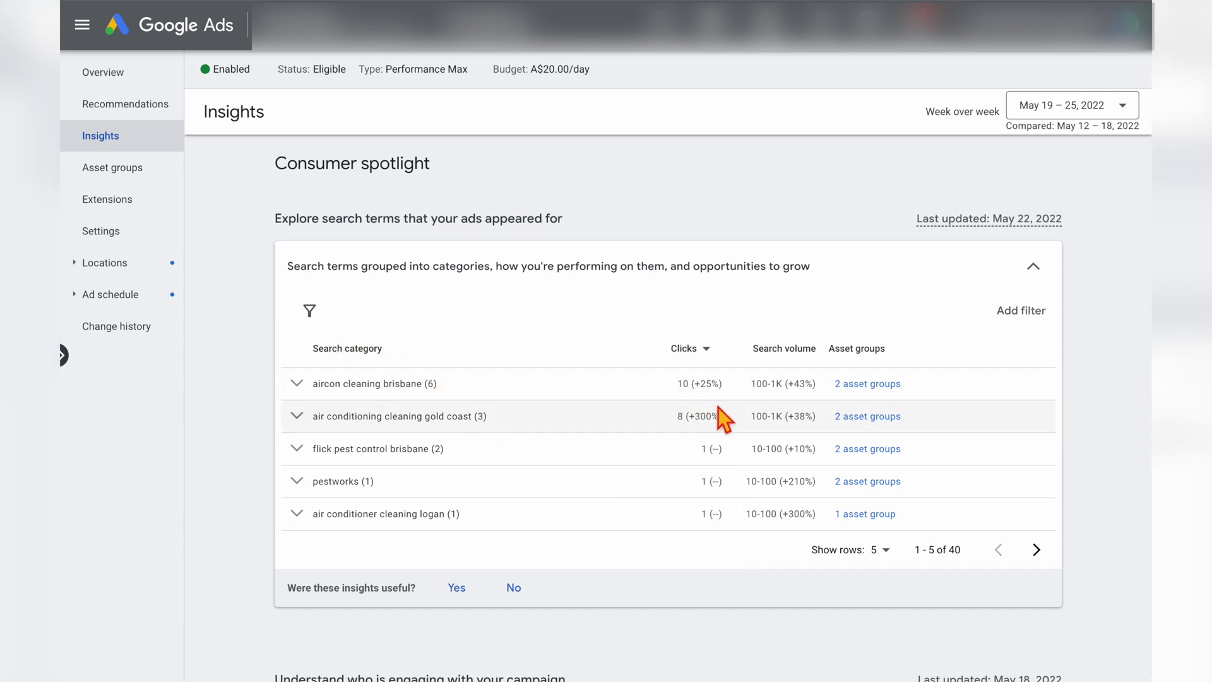
pyautogui.click(710, 349)
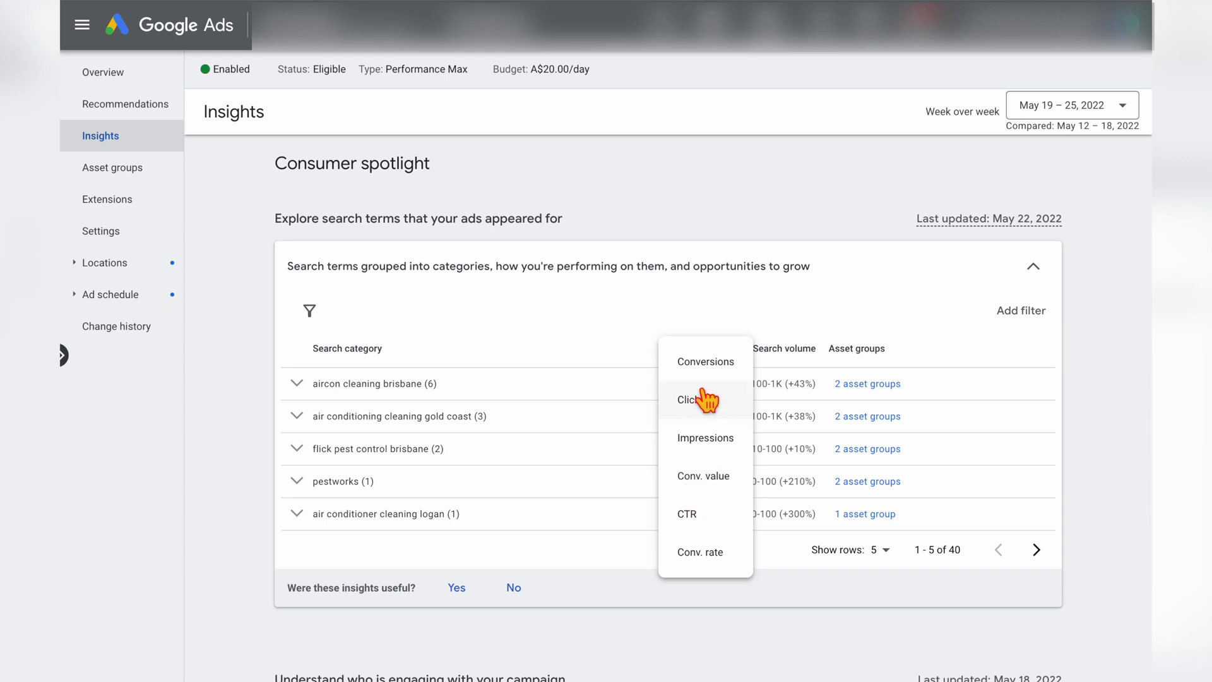
pyautogui.click(697, 369)
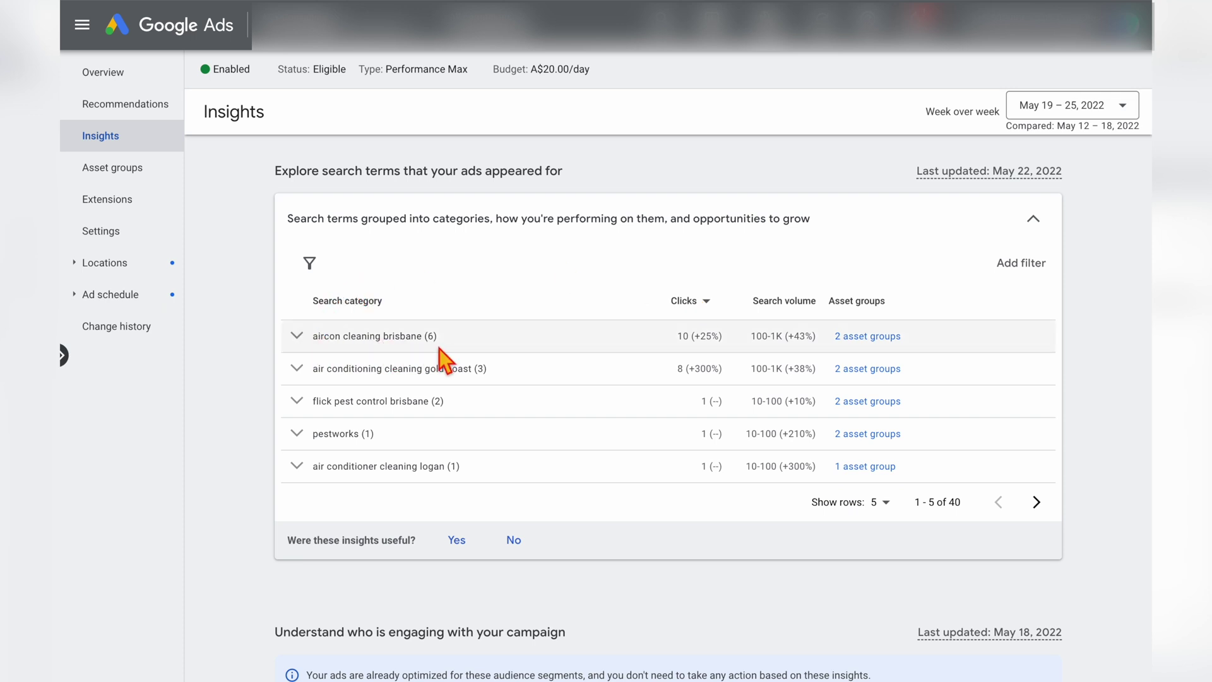
pyautogui.click(694, 303)
pyautogui.click(725, 318)
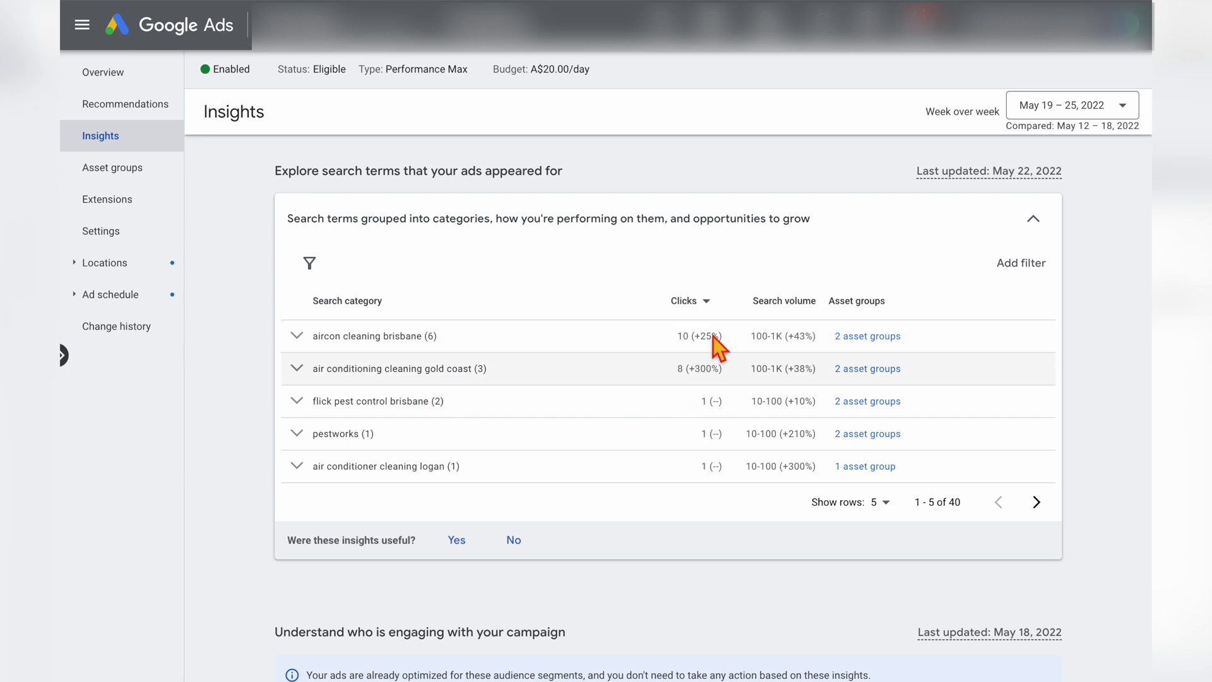
pyautogui.click(723, 314)
pyautogui.click(726, 325)
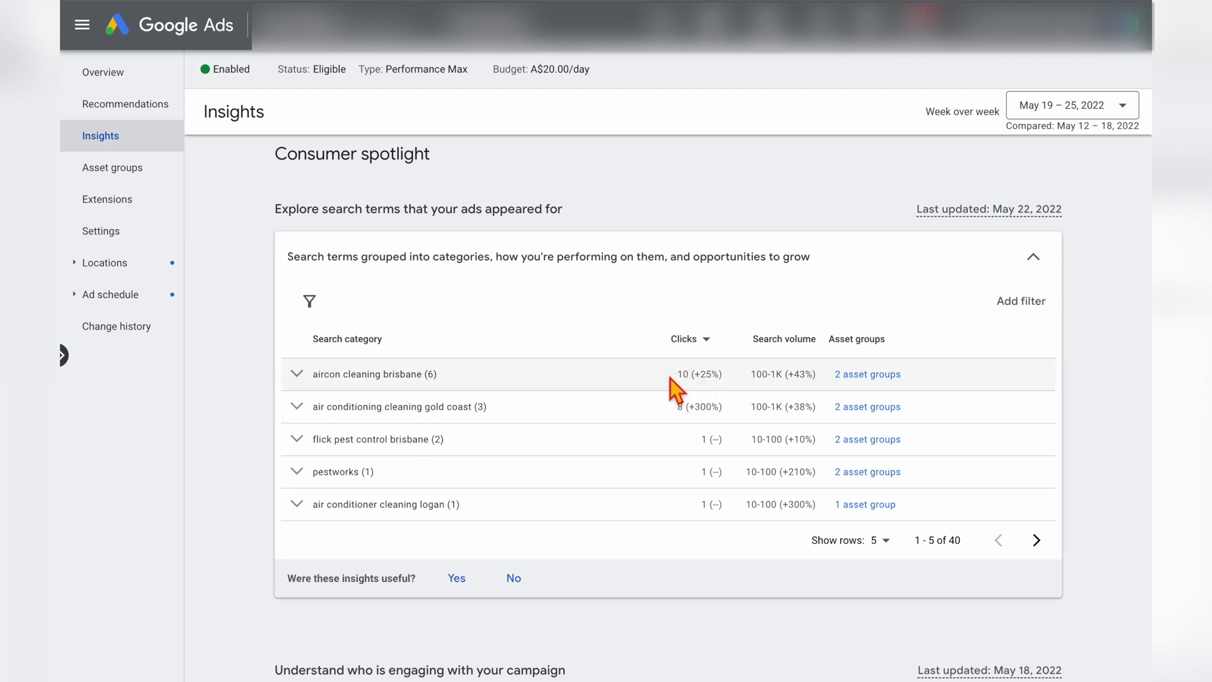
pyautogui.click(708, 344)
pyautogui.click(718, 368)
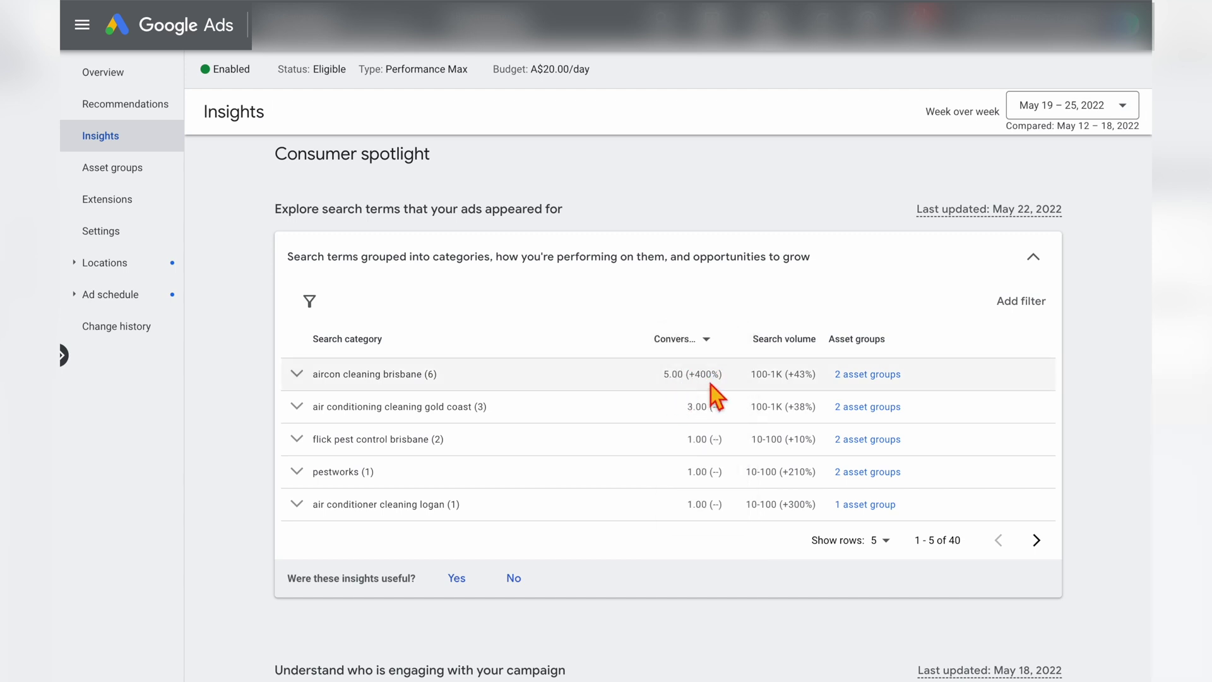
# - Review the Air Con asset group's audience signal and its Air con custom segment
pyautogui.click(144, 178)
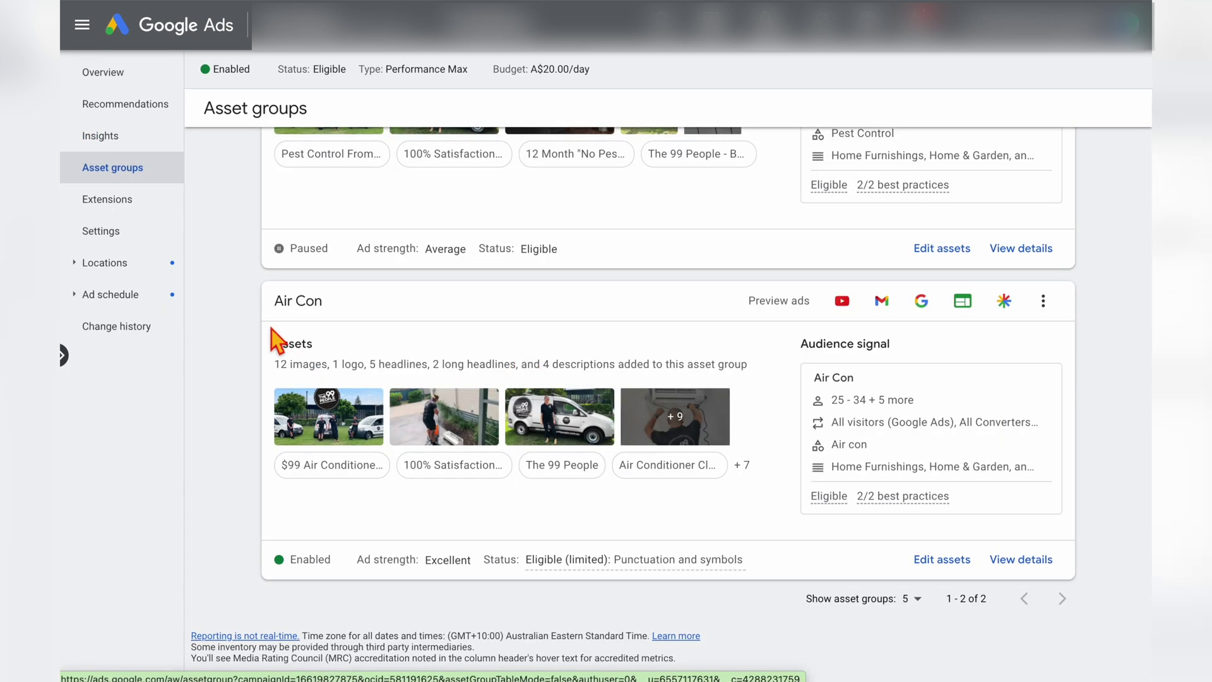
pyautogui.moveTo(993, 419)
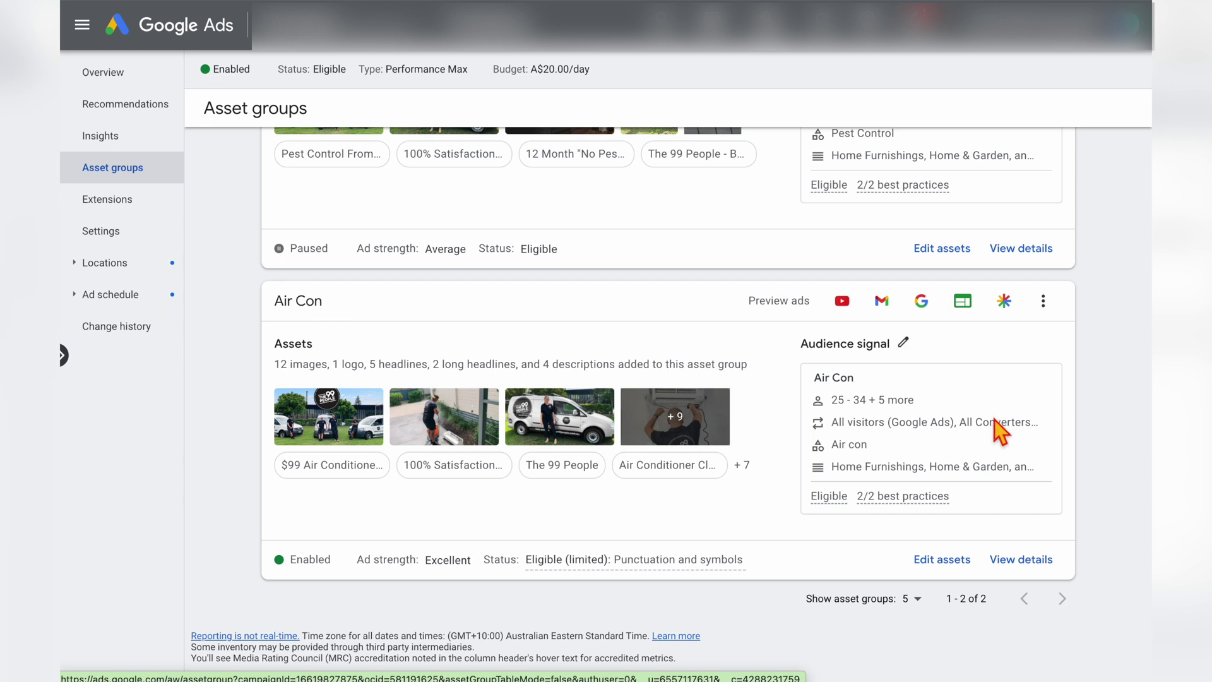
pyautogui.click(911, 351)
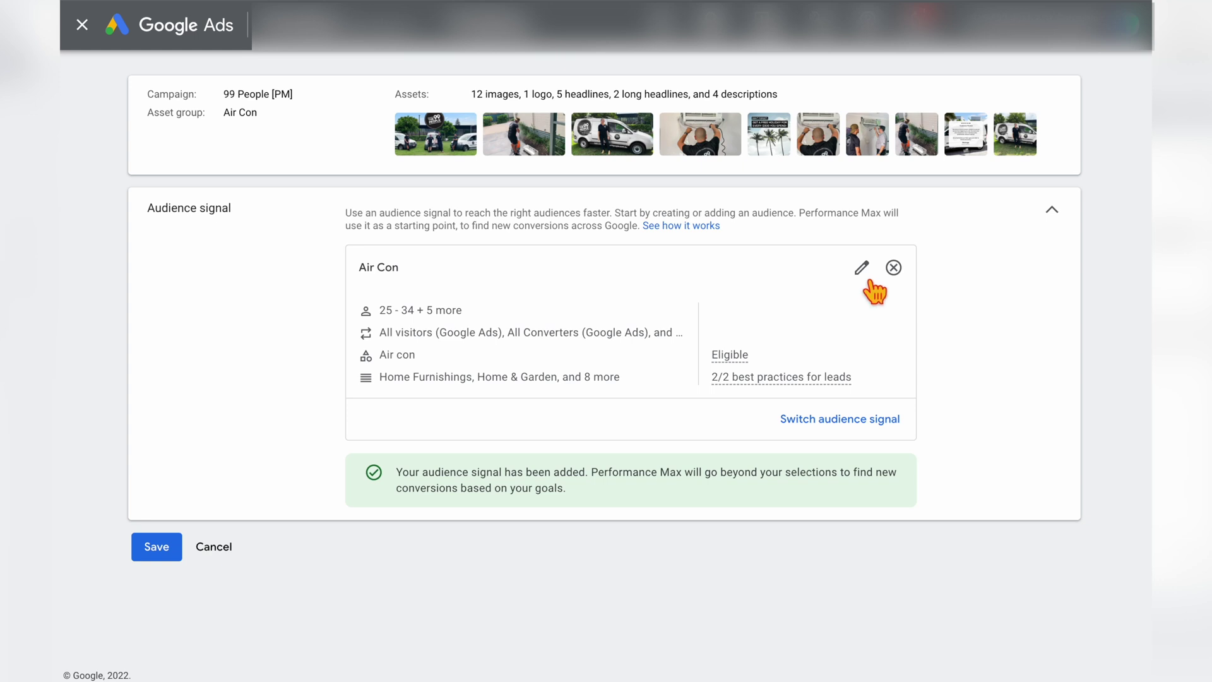
pyautogui.click(870, 282)
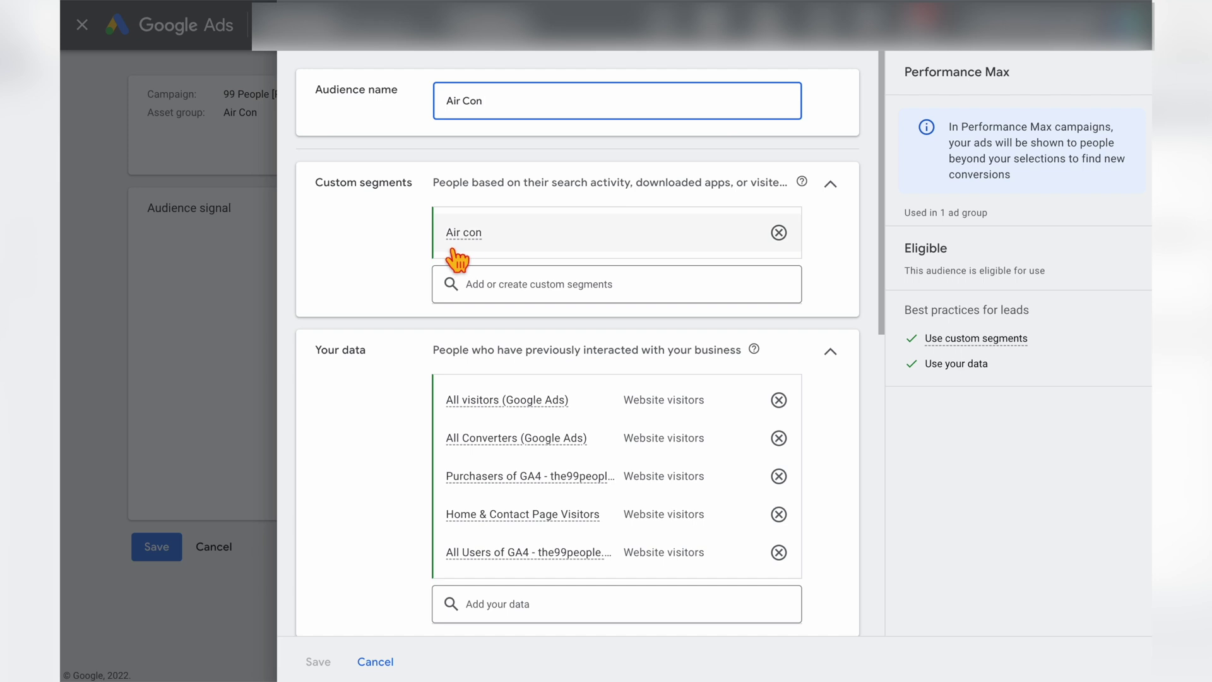
pyautogui.moveTo(470, 256)
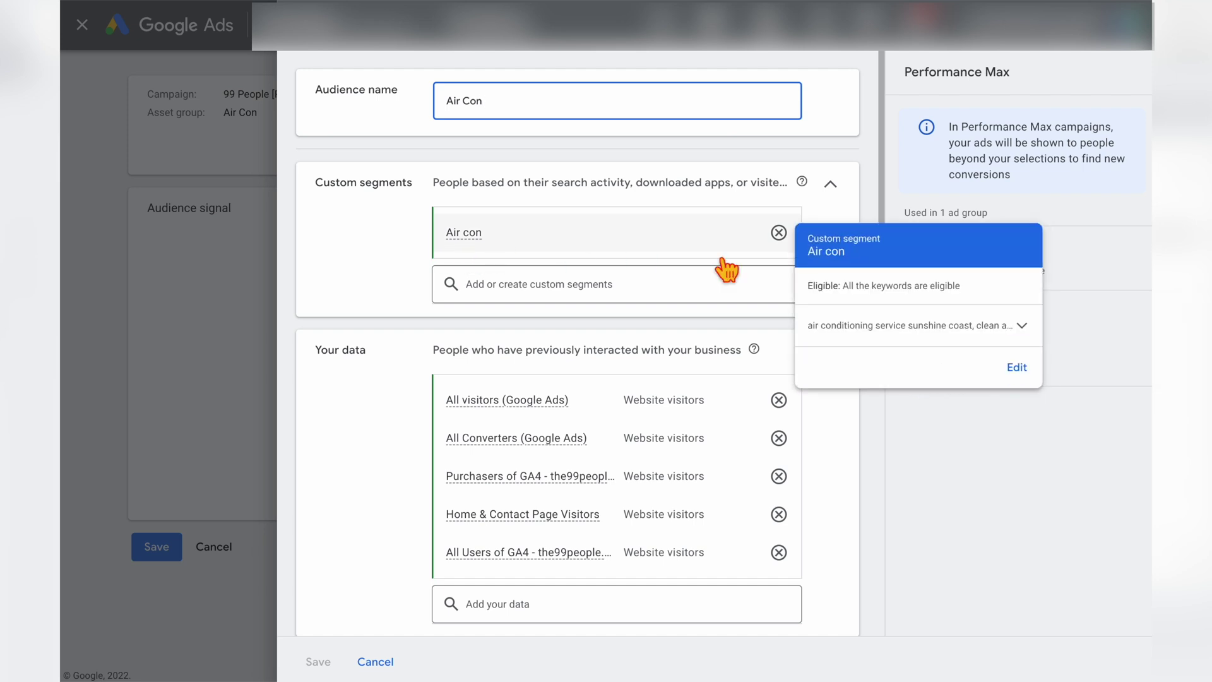
pyautogui.click(1017, 368)
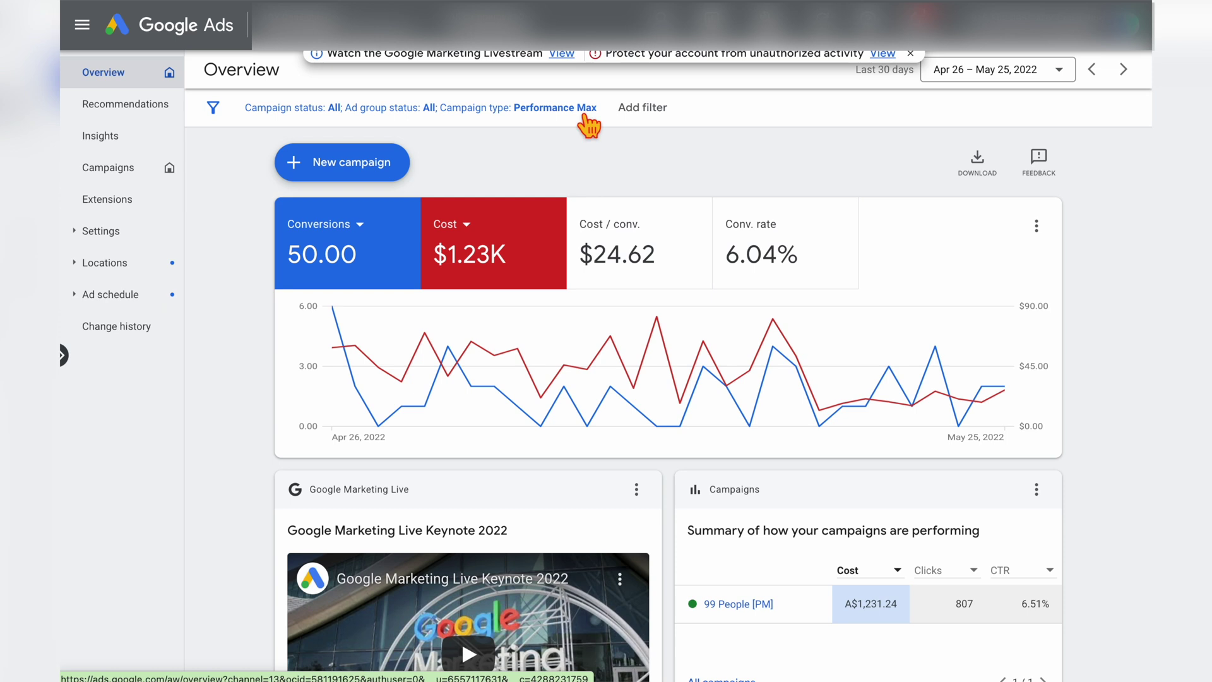
# - Compare cost per conversion by location: Sunshine Coast A$45.22 versus Ipswich A$32.35
pyautogui.click(130, 265)
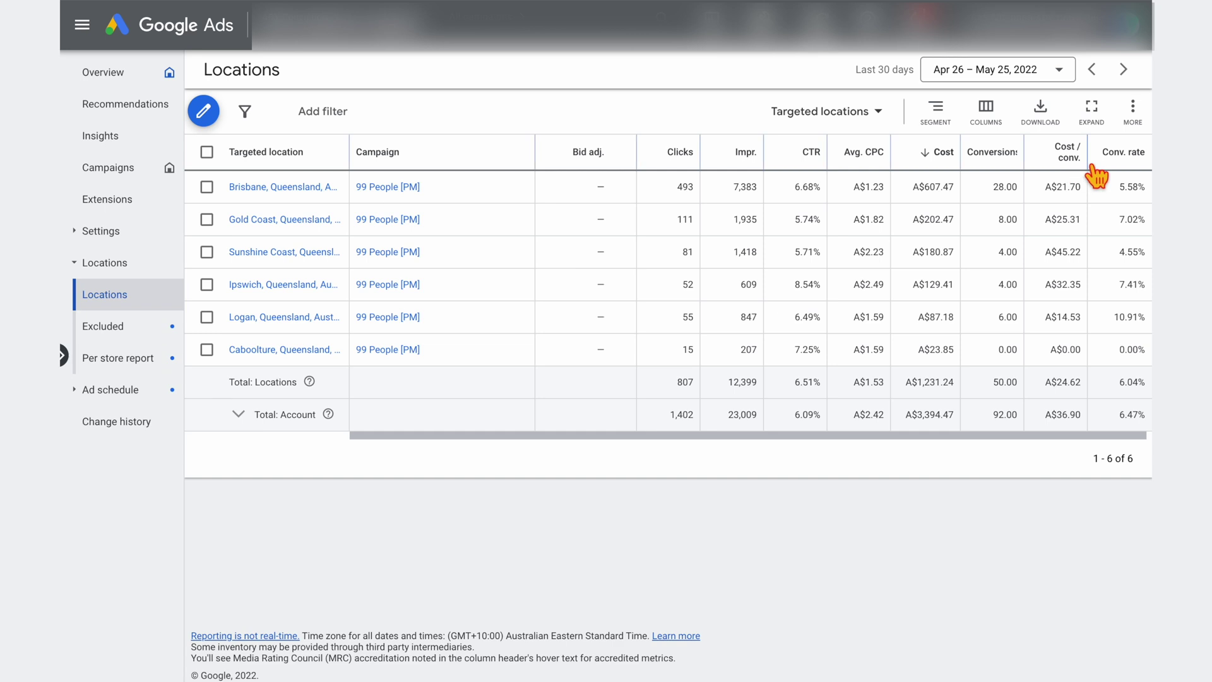
pyautogui.click(1042, 256)
pyautogui.doubleClick(1042, 252)
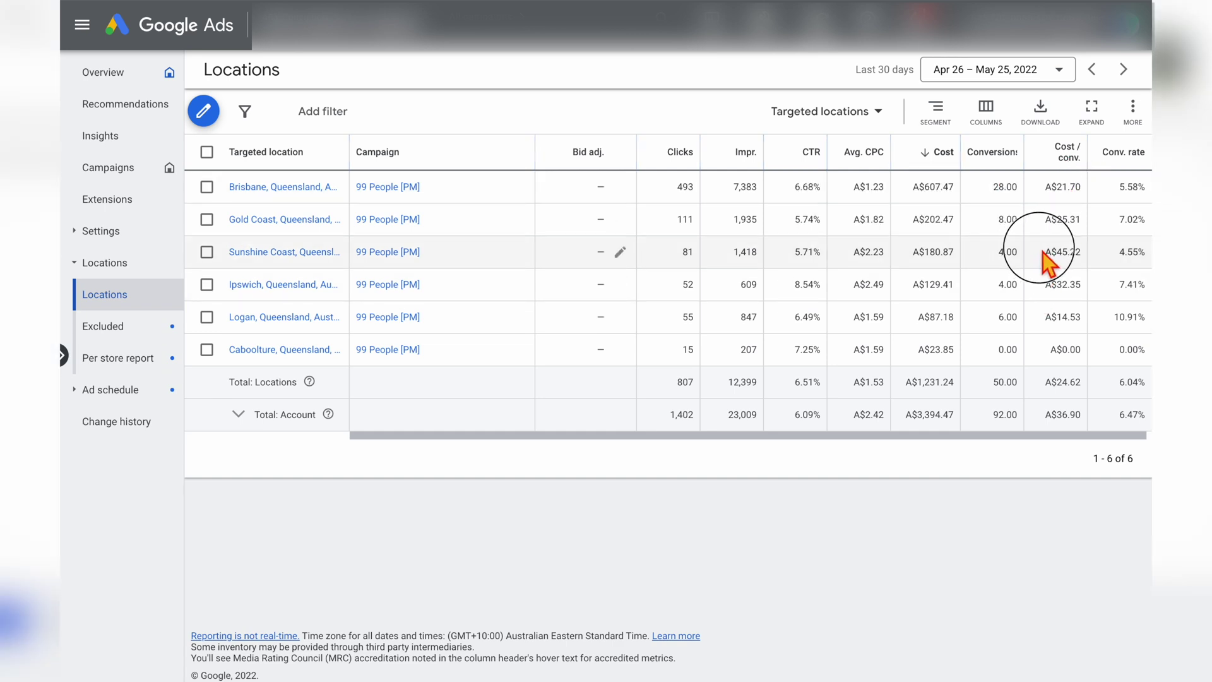
pyautogui.click(1062, 290)
pyautogui.doubleClick(1081, 291)
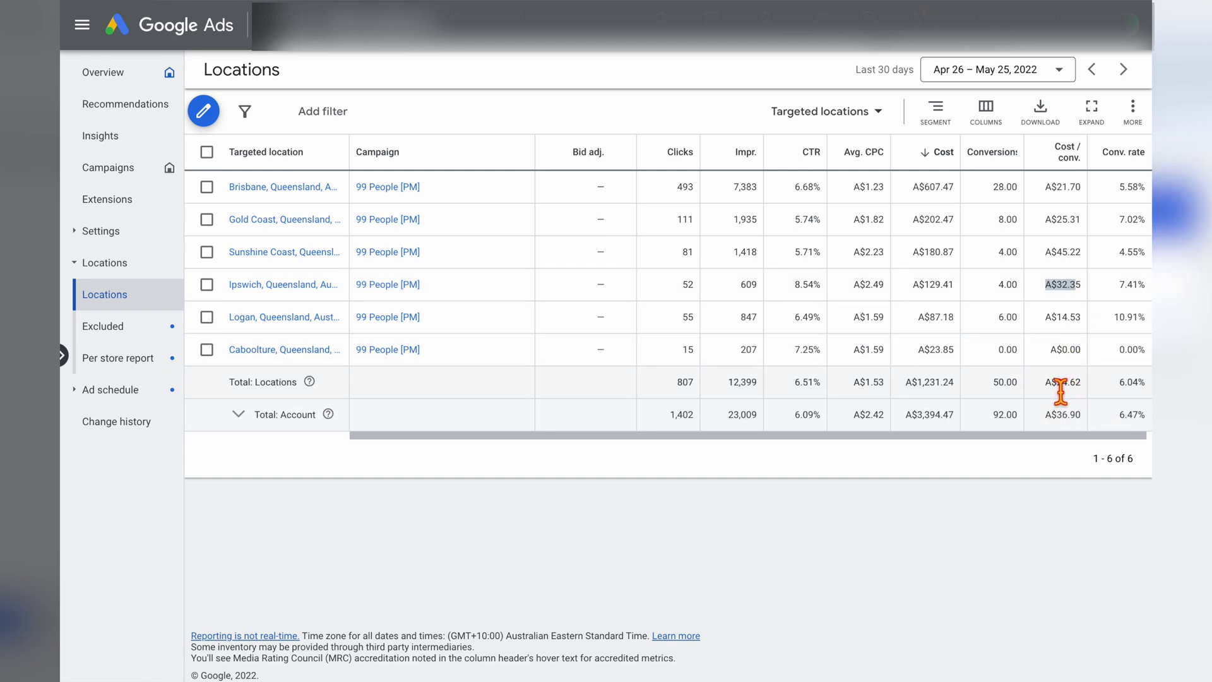
pyautogui.moveTo(1045, 253); pyautogui.dragTo(1084, 262)
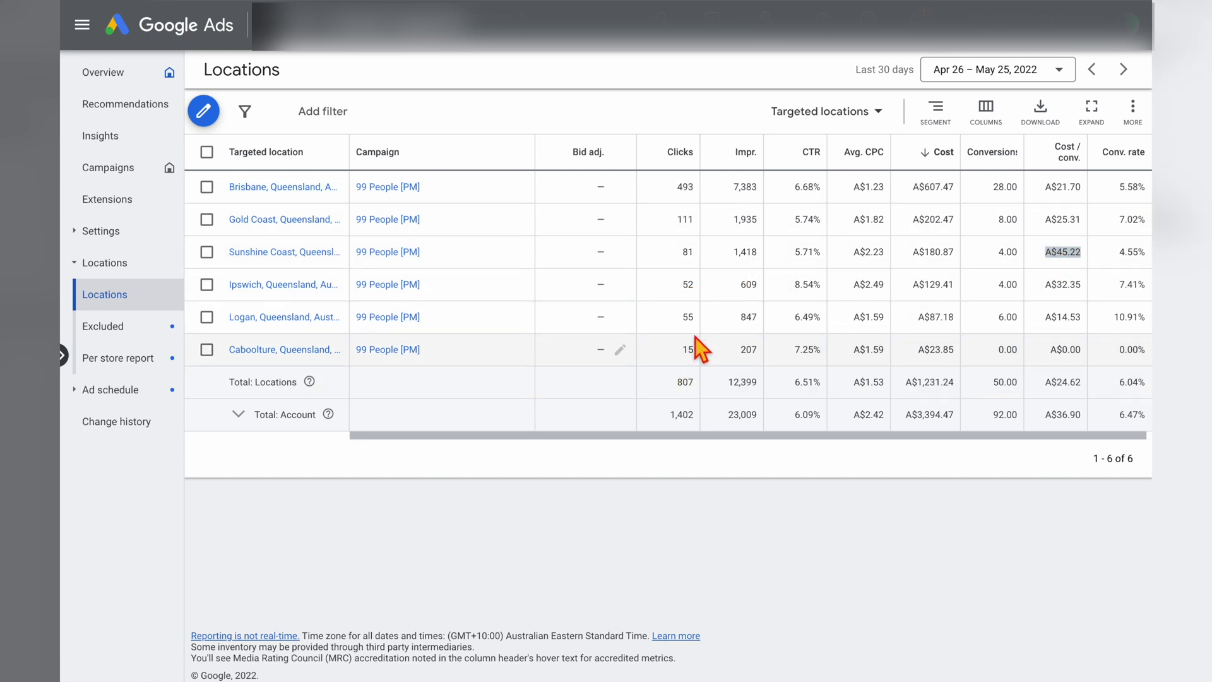
pyautogui.click(674, 256)
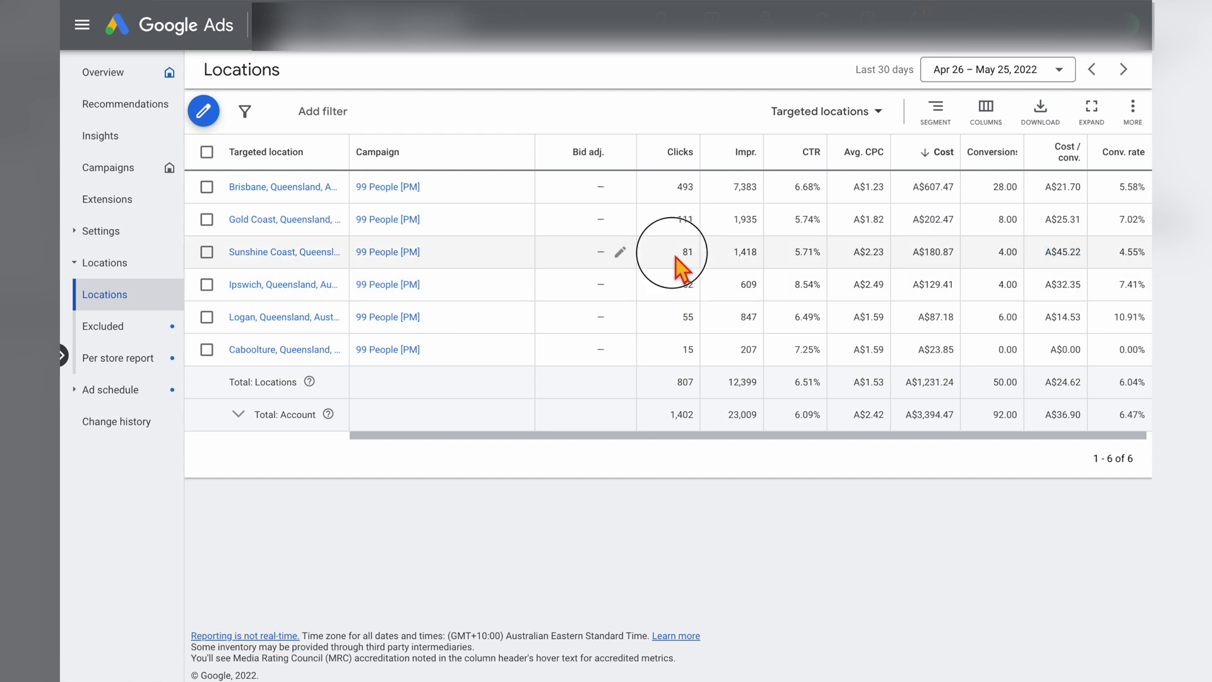
pyautogui.click(690, 288)
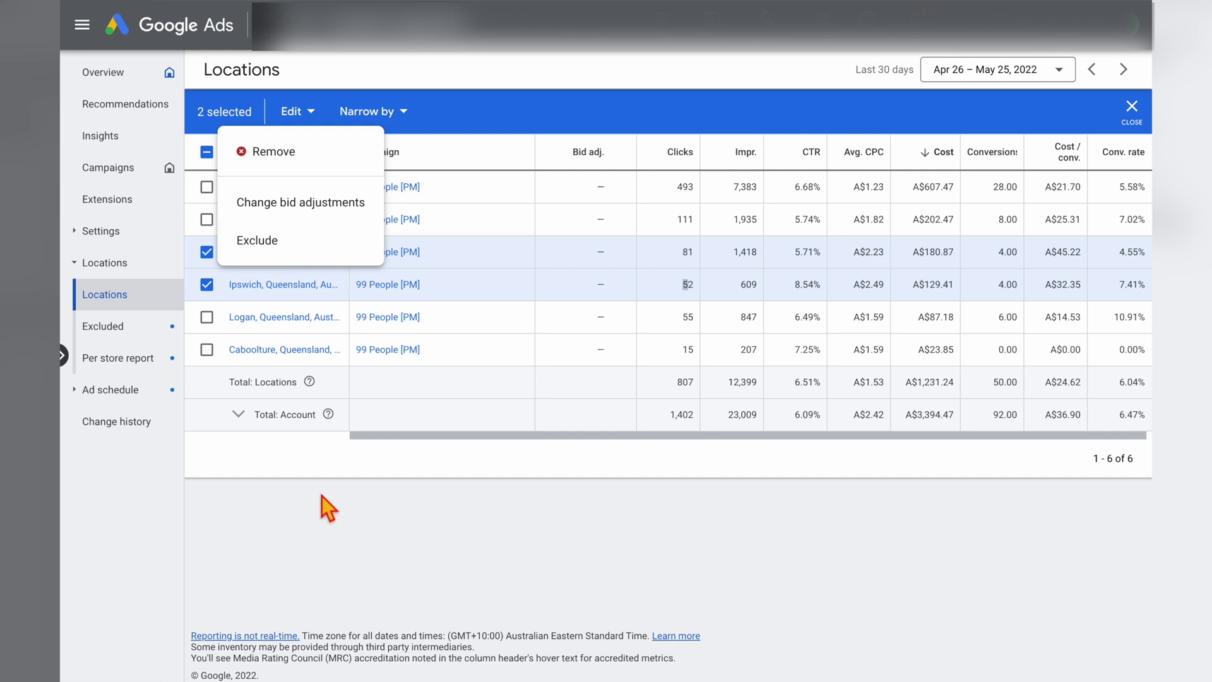
# - Close bulk edit for Sunshine Coast and Ipswich, then enter a 10% increase for Brisbane's bid adjustment
pyautogui.click(529, 507)
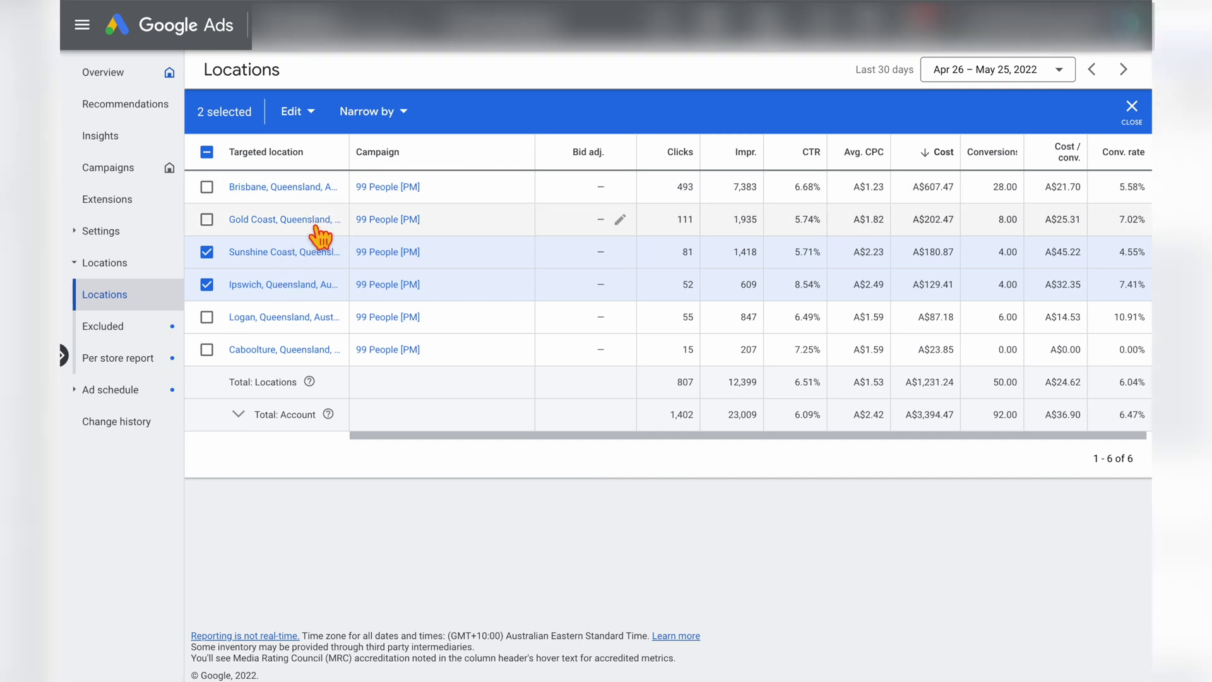
pyautogui.press('Escape')
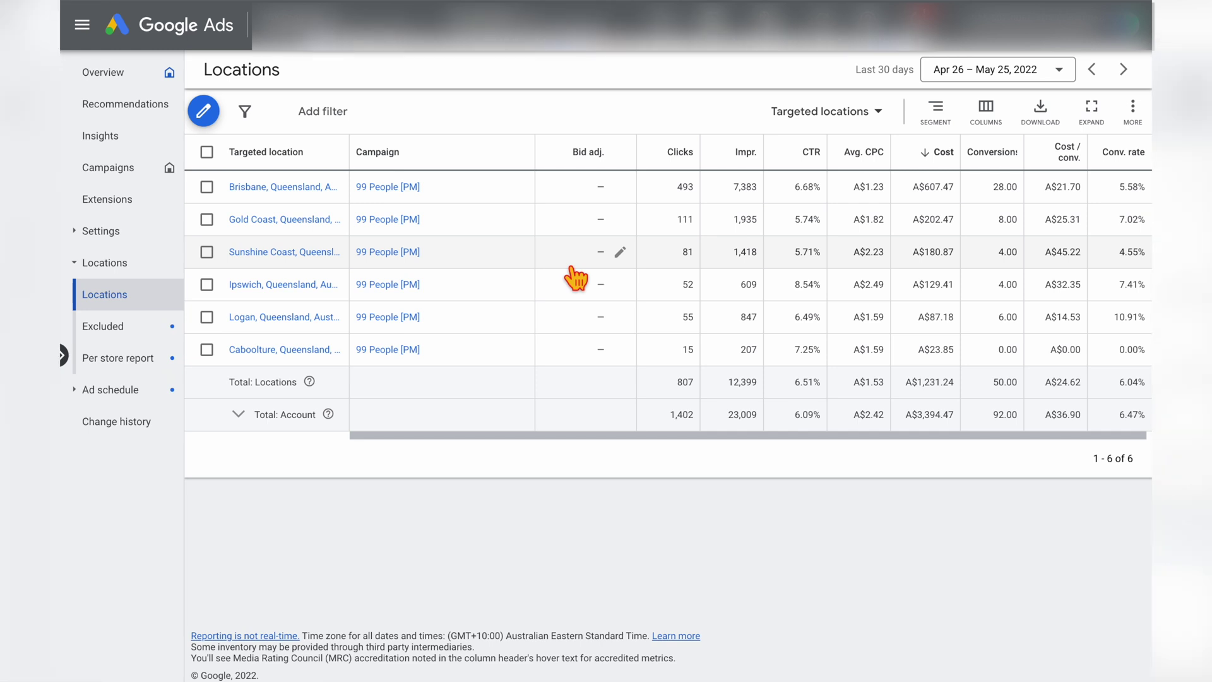
pyautogui.click(622, 188)
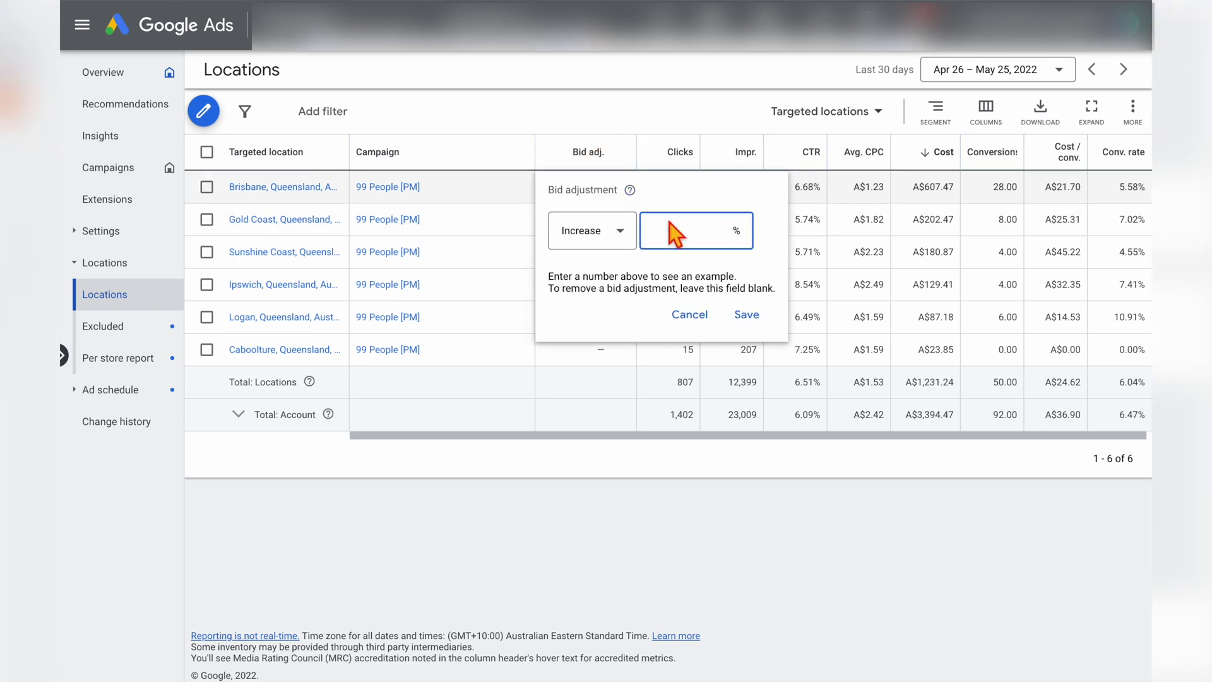
pyautogui.write('10')
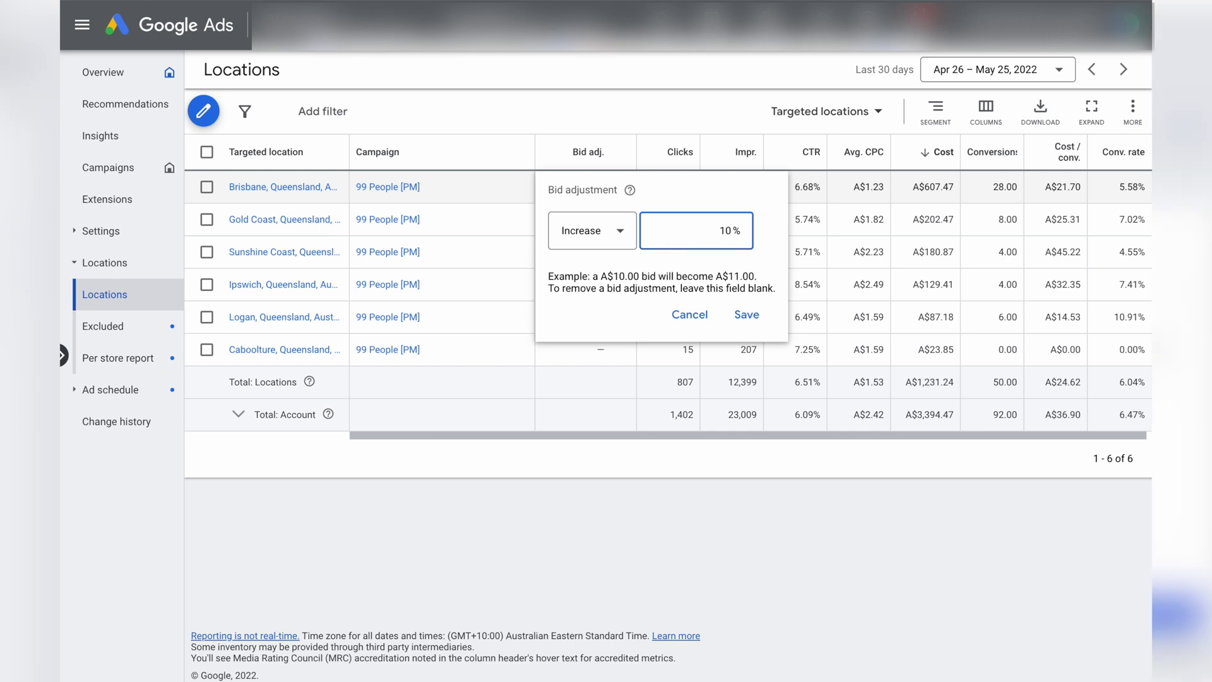